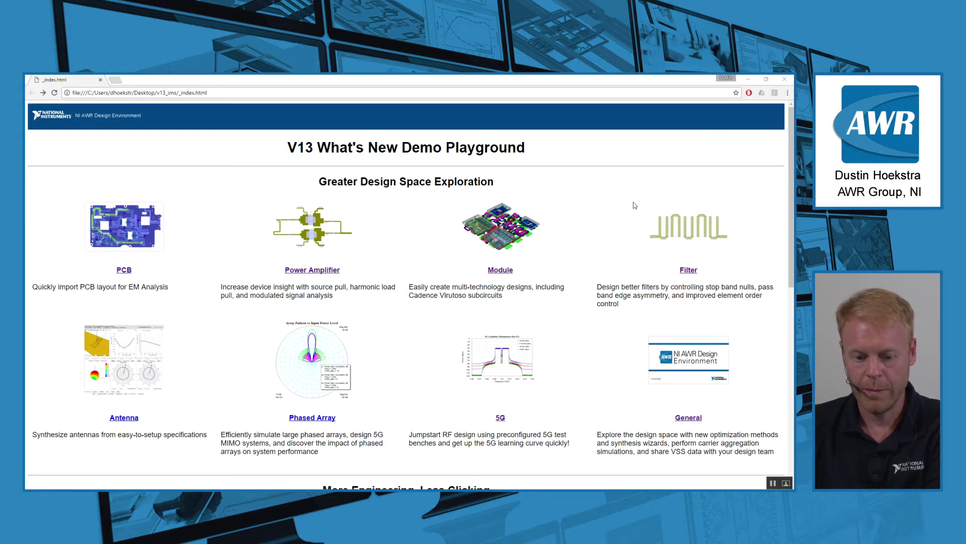
- Open the General features demo page and expand the advanced optimization methods demo steps
left_click(687, 417)
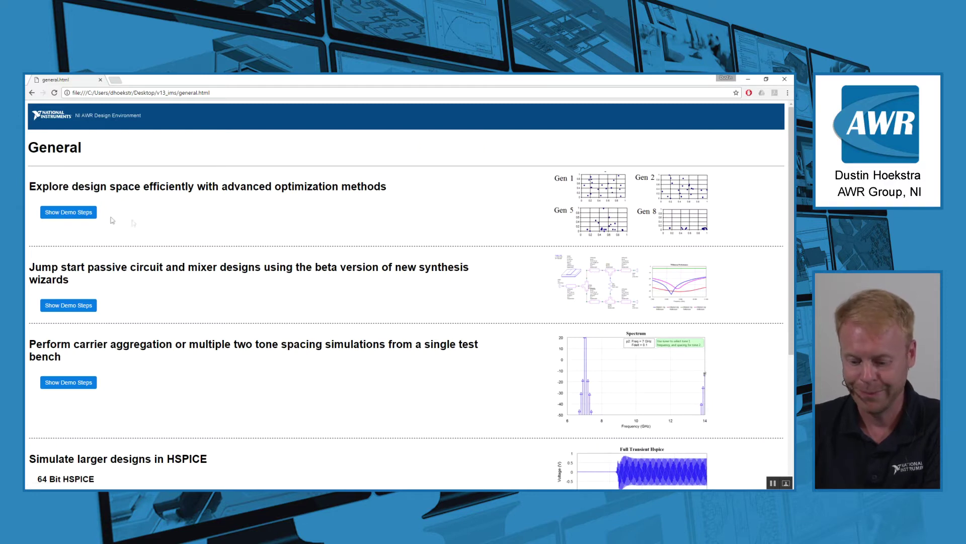
left_click(80, 217)
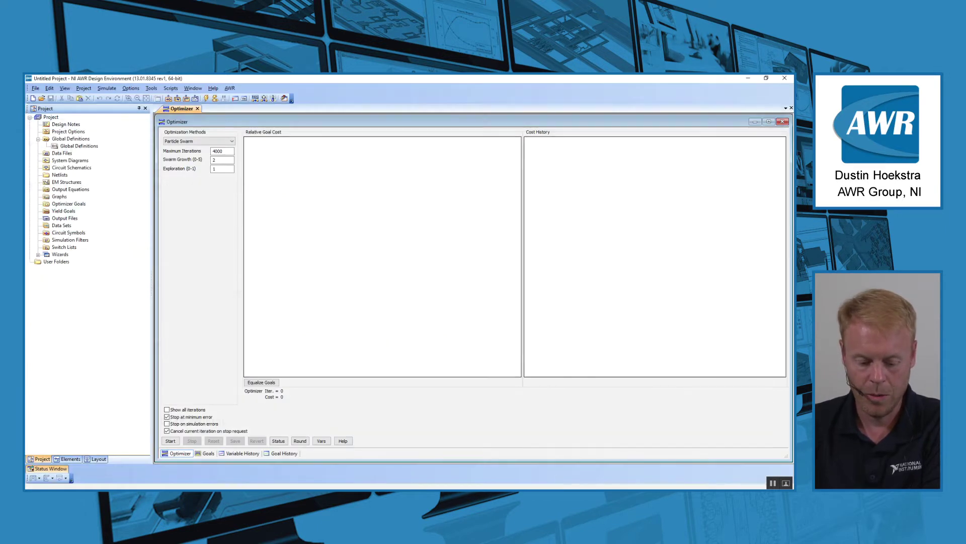
left_click(232, 141)
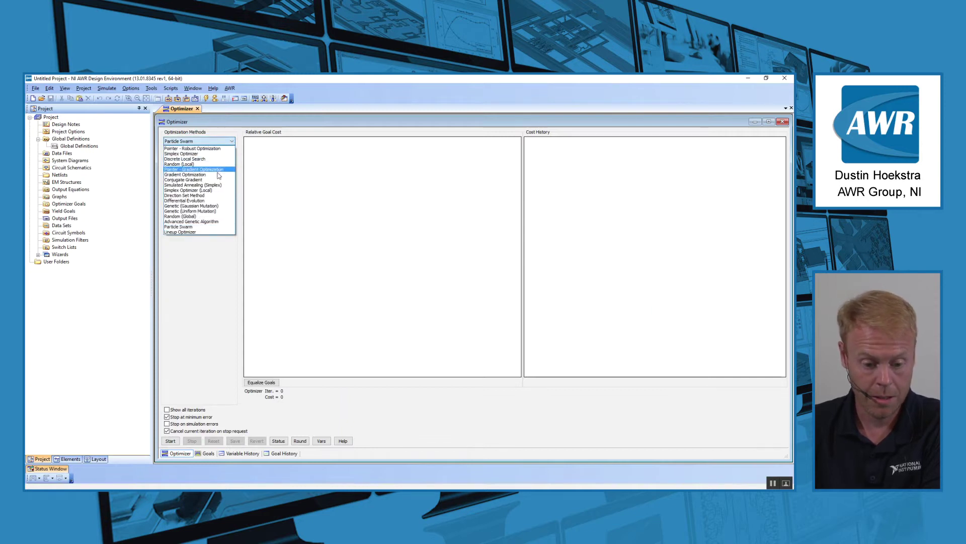
left_click(207, 222)
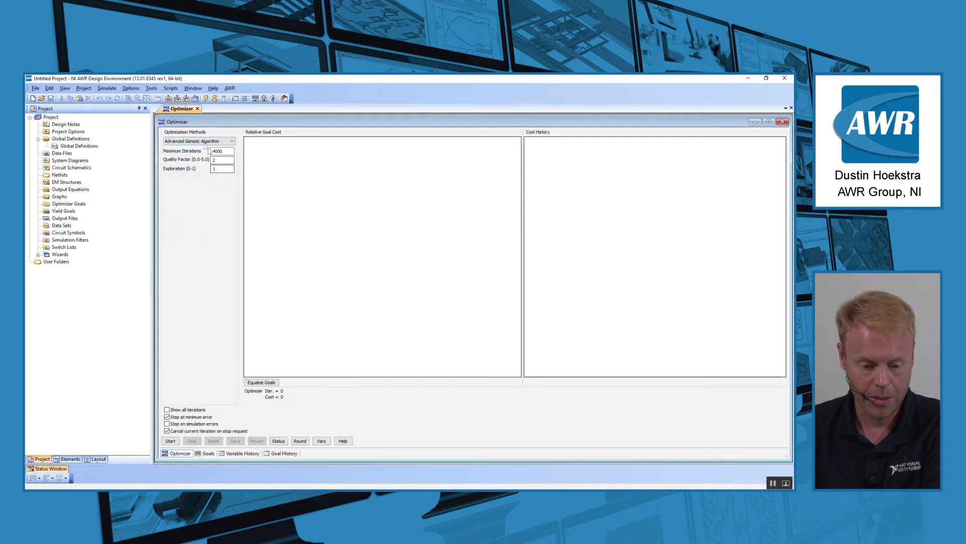
left_click(206, 142)
left_click(174, 226)
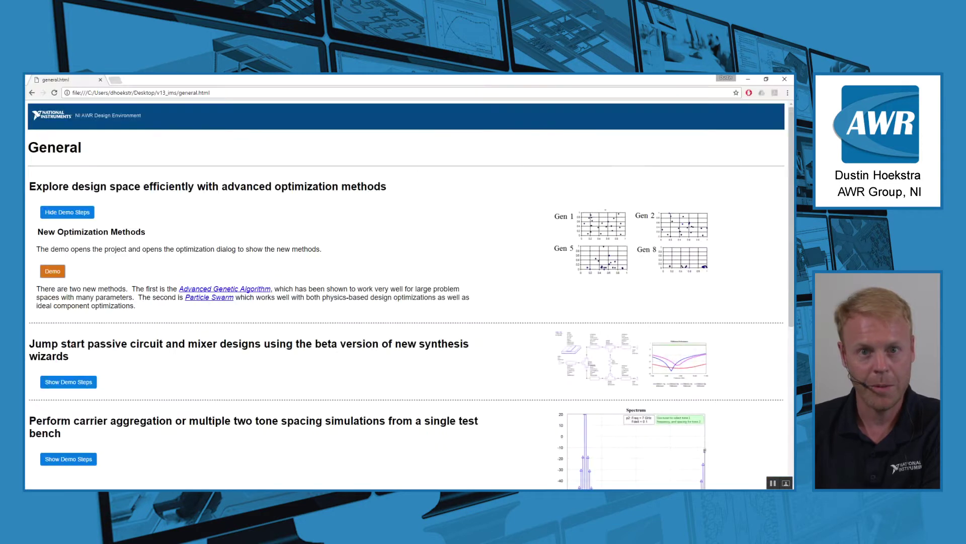
- Expand the Synthesis Wizards demo steps and launch the Wilkinson Divider synthesis demo project
scroll(491, 245, "down", 2)
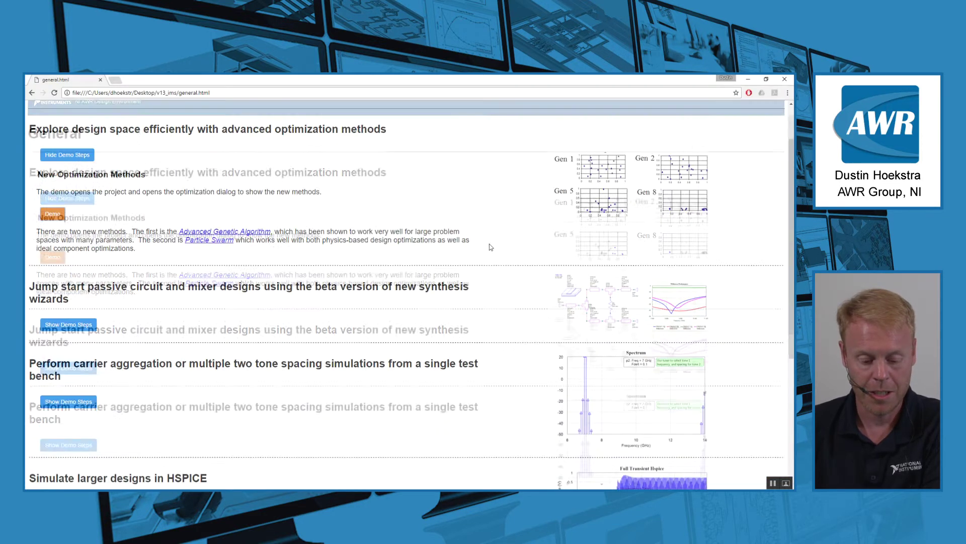
left_click(87, 259)
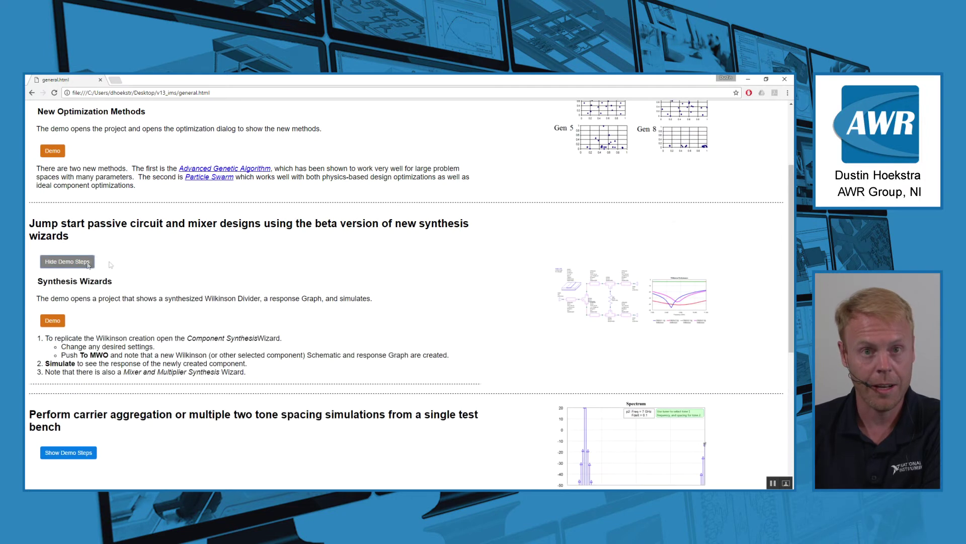
scroll(79, 242, "down", 2)
left_click(58, 244)
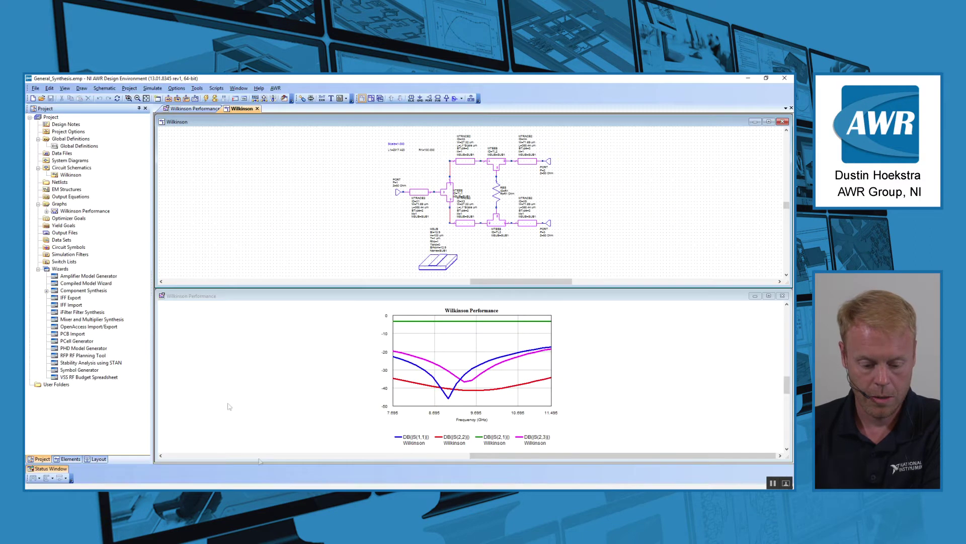
- Synthesize a three-section Wilkinson divider in Component Synthesis and generate it into MWO
left_click(60, 291)
left_click(46, 290)
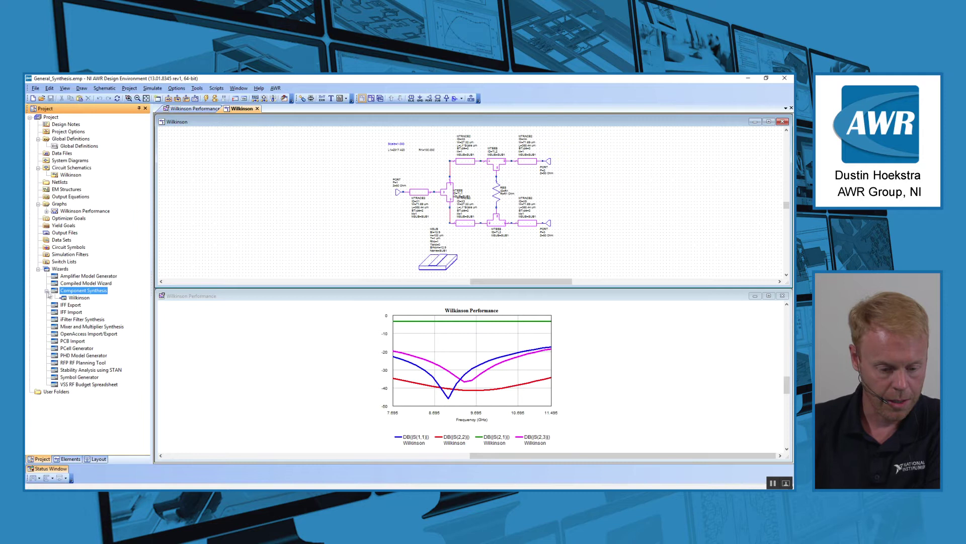
double_click(75, 298)
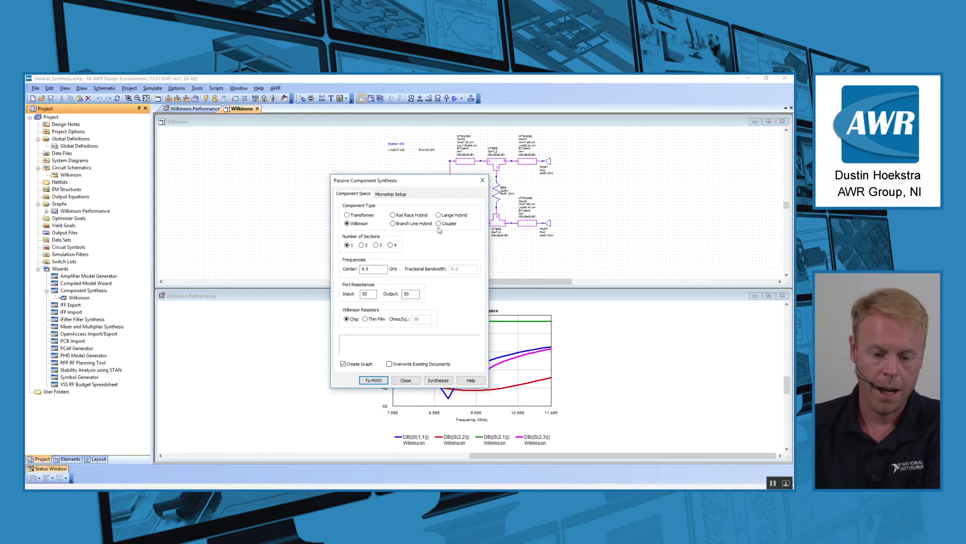
left_click(376, 245)
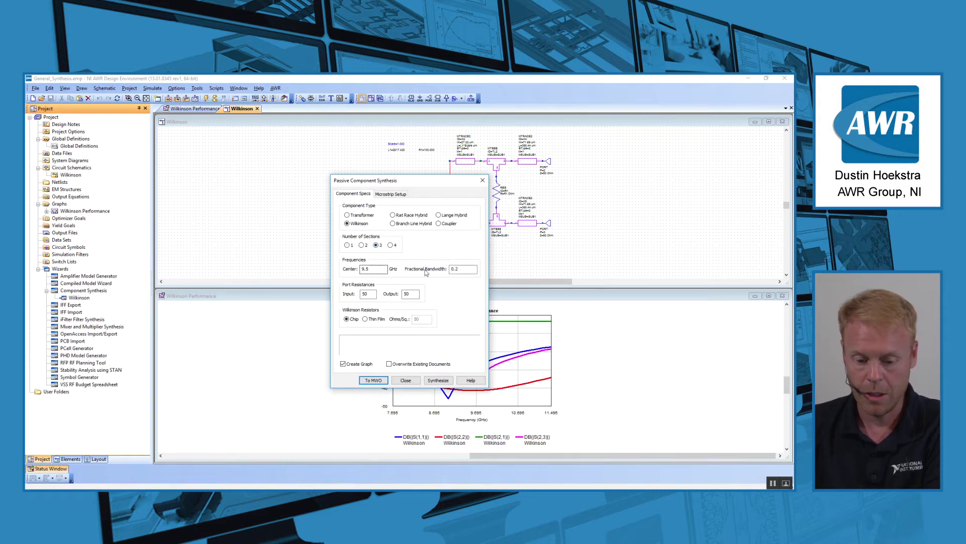
left_click(408, 293)
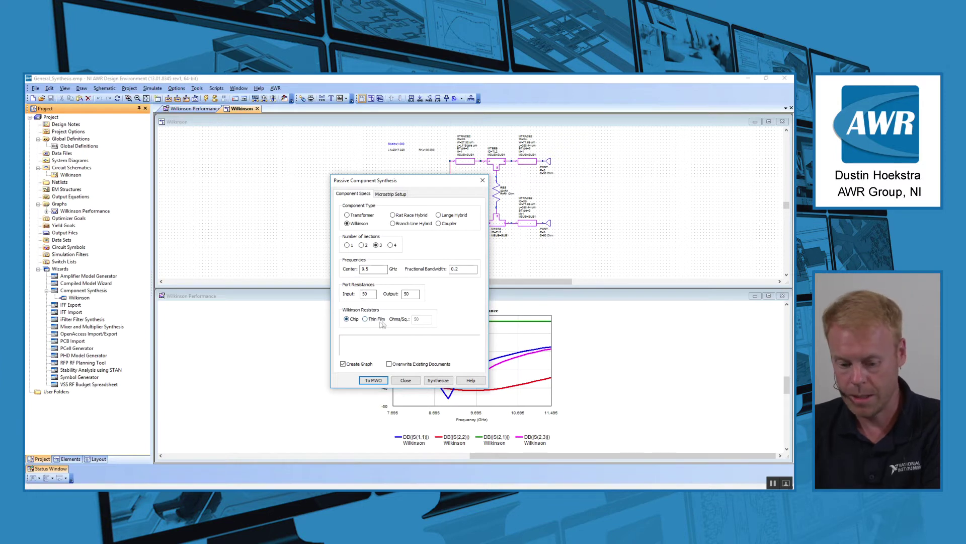
left_click(374, 381)
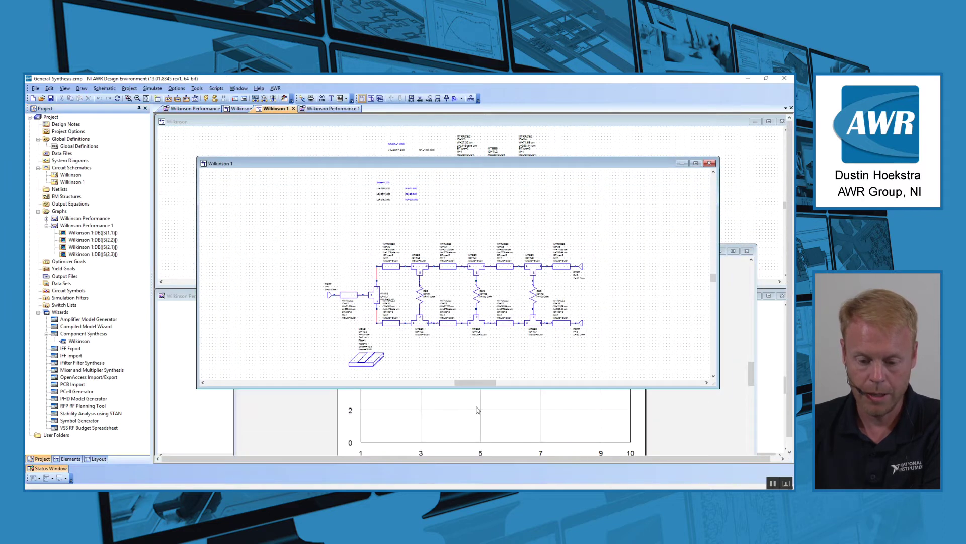
- Simulate the Wilkinson Performance 1 graph to plot the new divider's S-parameters
left_click(477, 409)
left_click(207, 98)
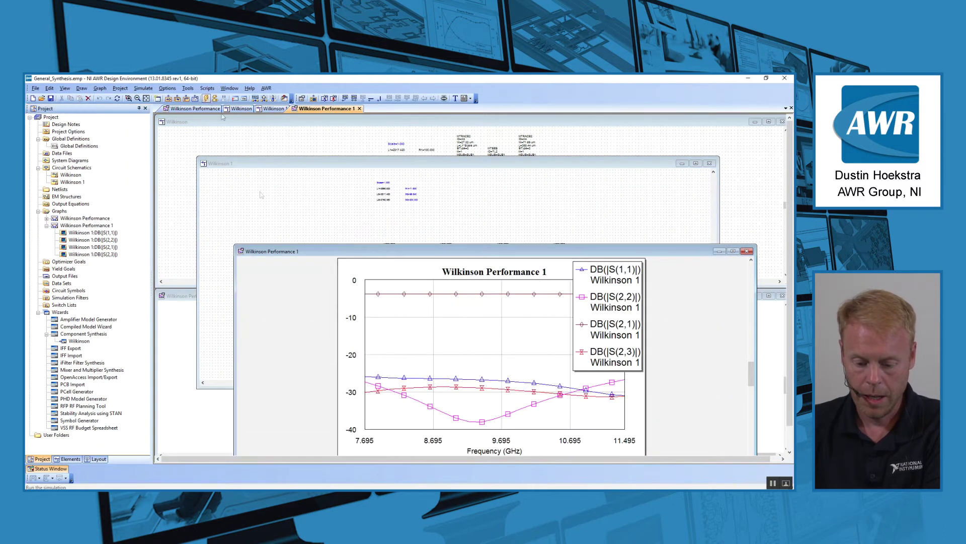
left_click(46, 334)
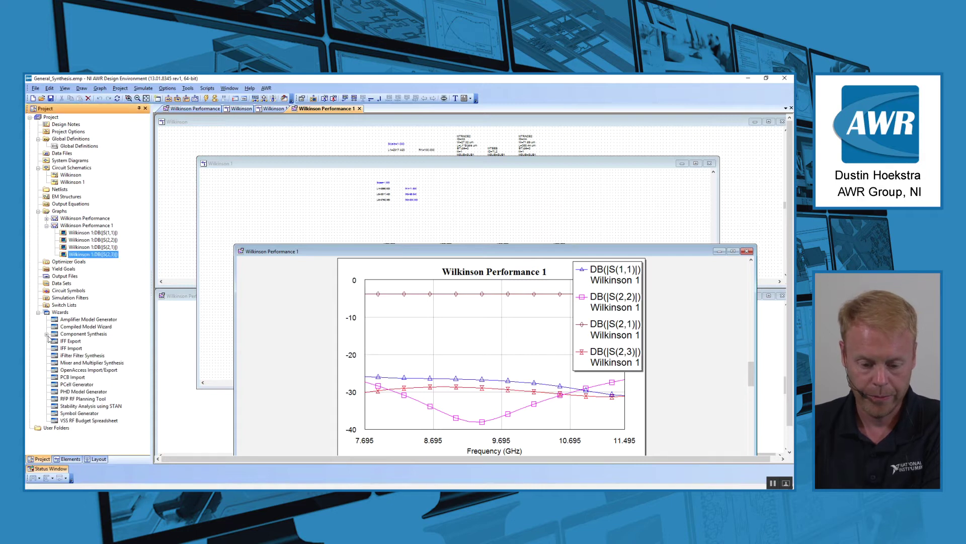
- Create a single diode doubler with a medium barrier silicon diode using Mixer and Multiplier Synthesis
double_click(62, 363)
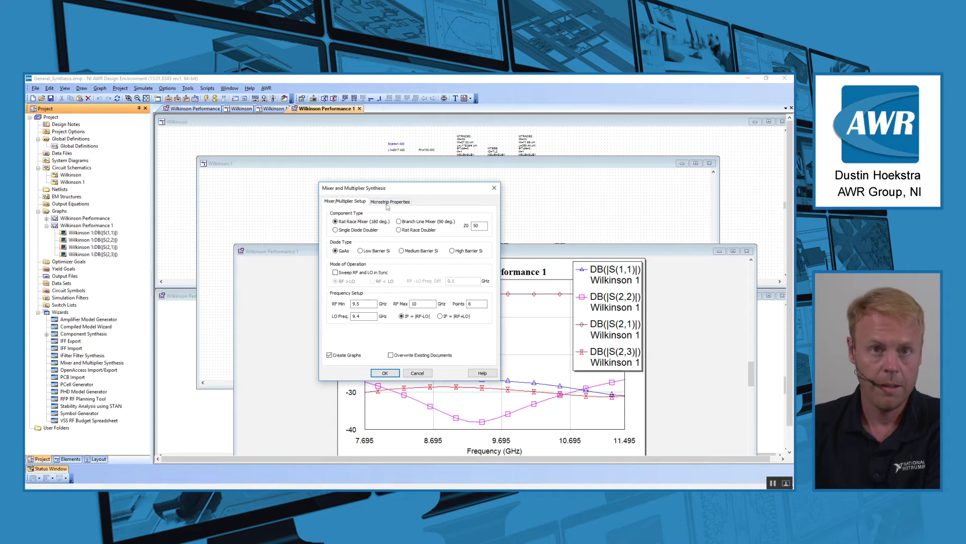
left_click(399, 224)
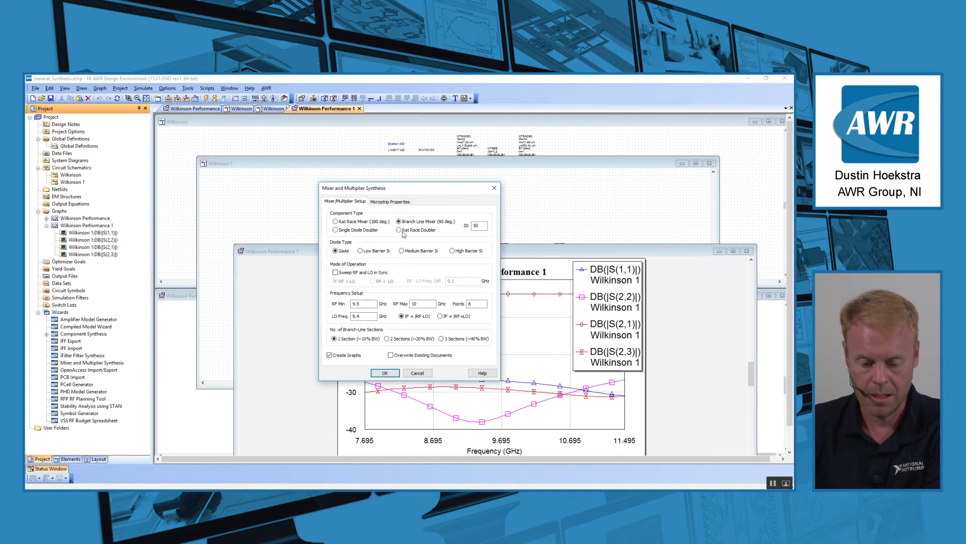
left_click(403, 230)
left_click(359, 230)
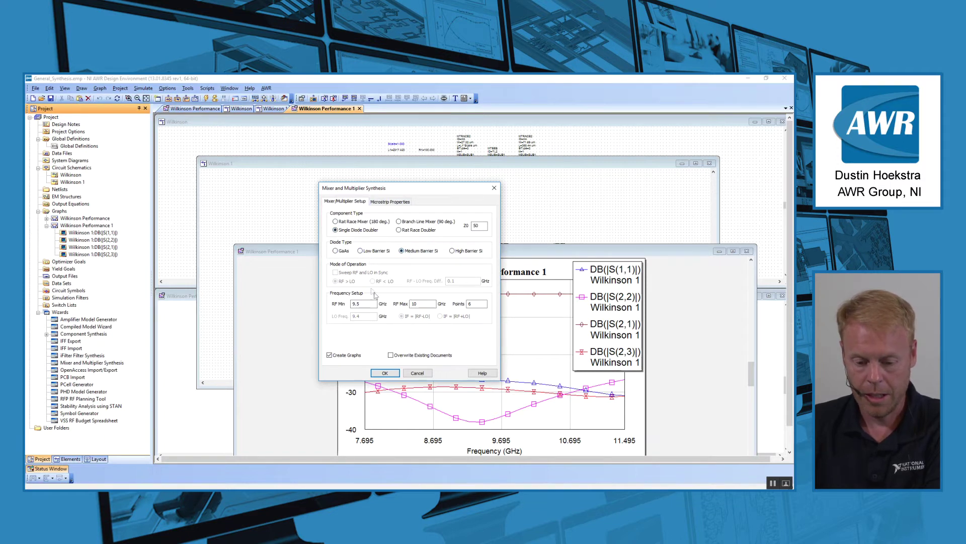
left_click(387, 372)
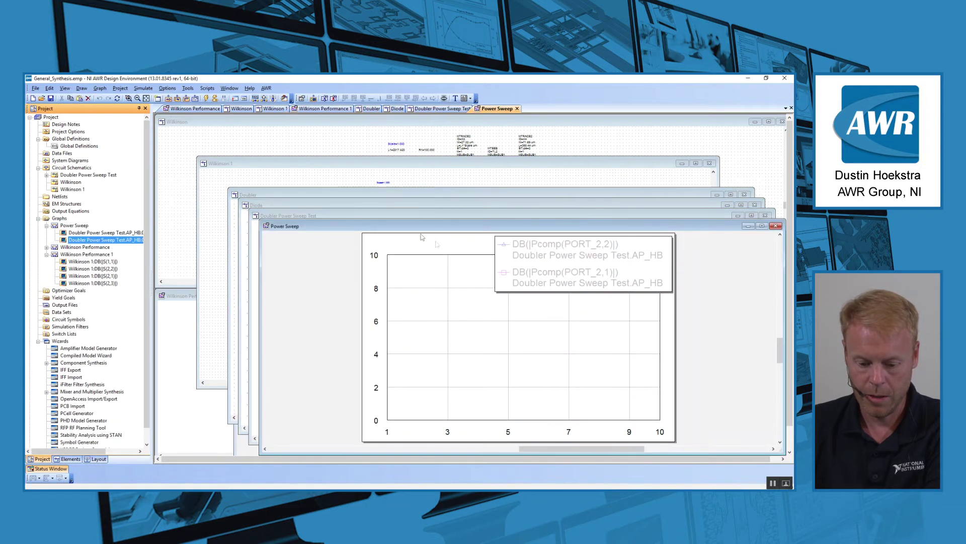
- Run the doubler power sweep, view the Diode schematic, then scroll Chrome to carrier aggregation
left_click(206, 98)
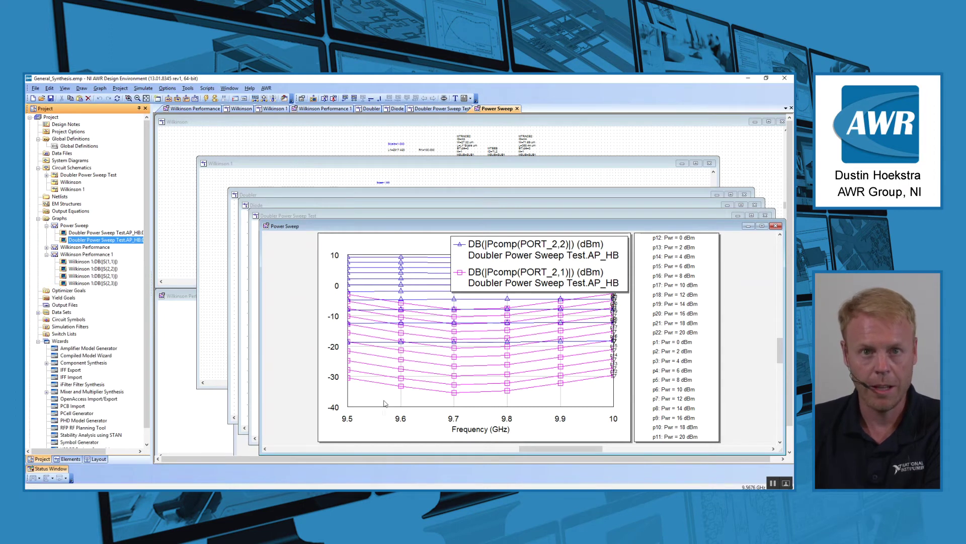
left_click(279, 206)
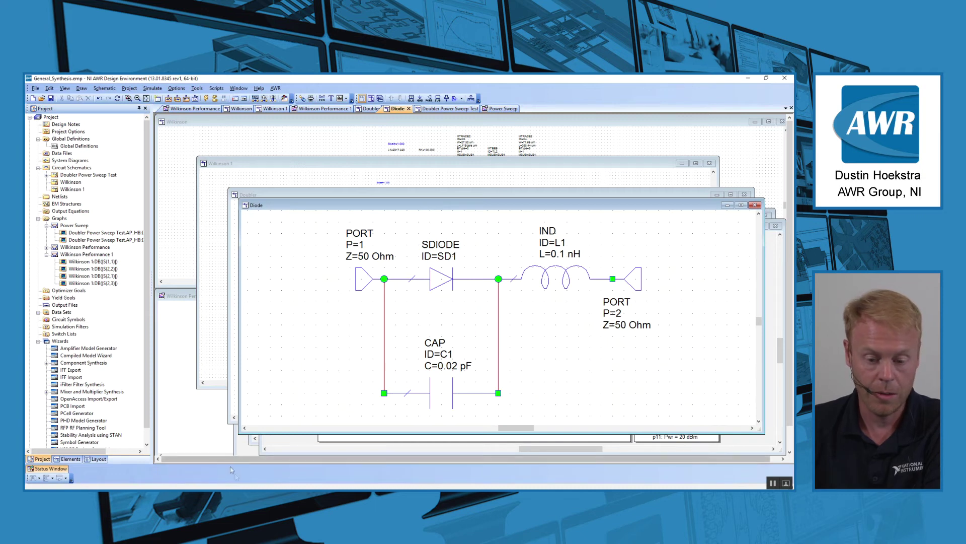
key("alt+Tab")
scroll(88, 267, "down", 3)
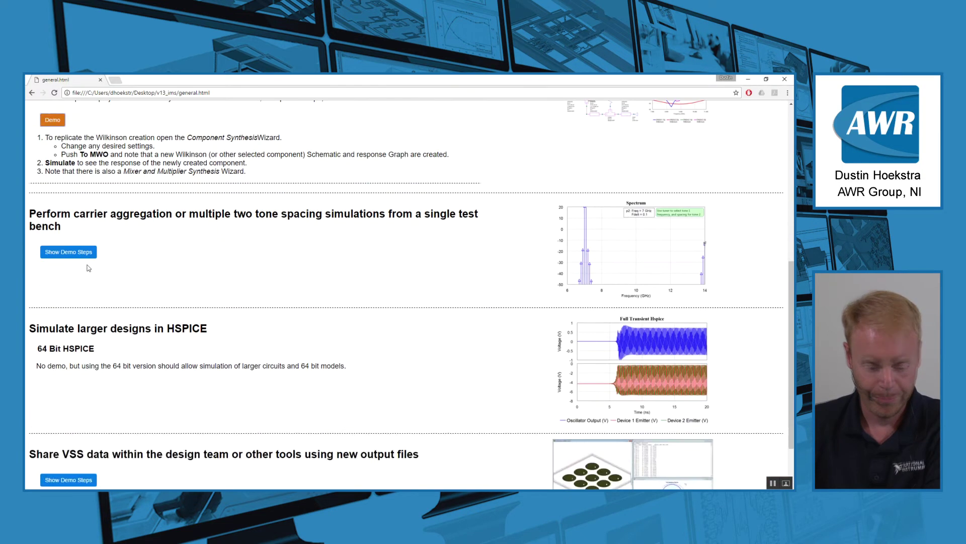
- Reveal the two-tone spacing demo steps under the carrier aggregation section
left_click(84, 251)
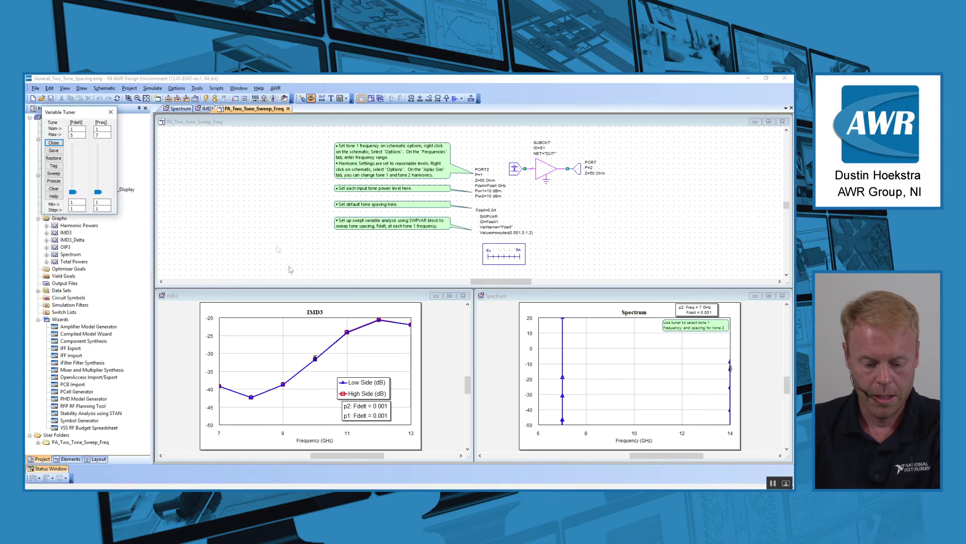
- Maximize the two-tone schematic, fit it with View All, and switch to the IMD3 graph
left_click(528, 128)
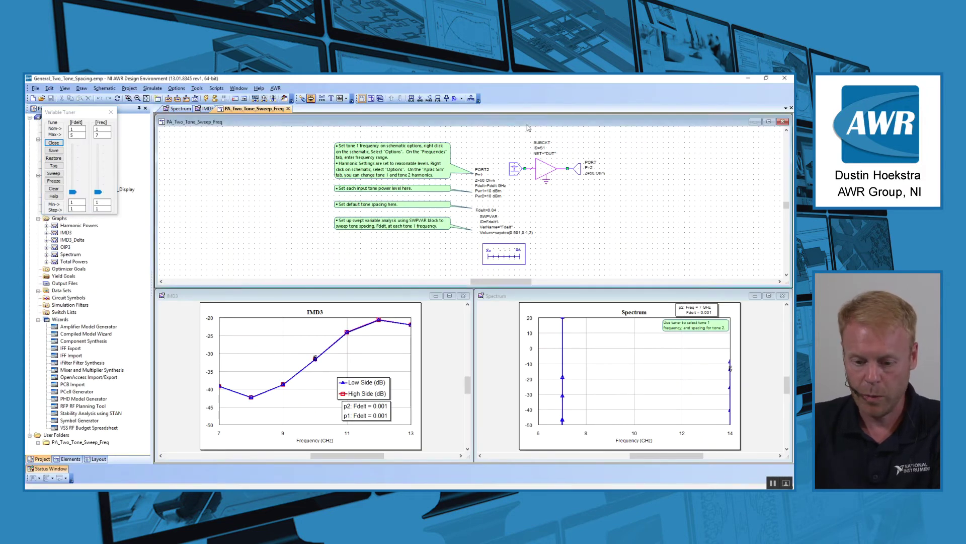
double_click(527, 124)
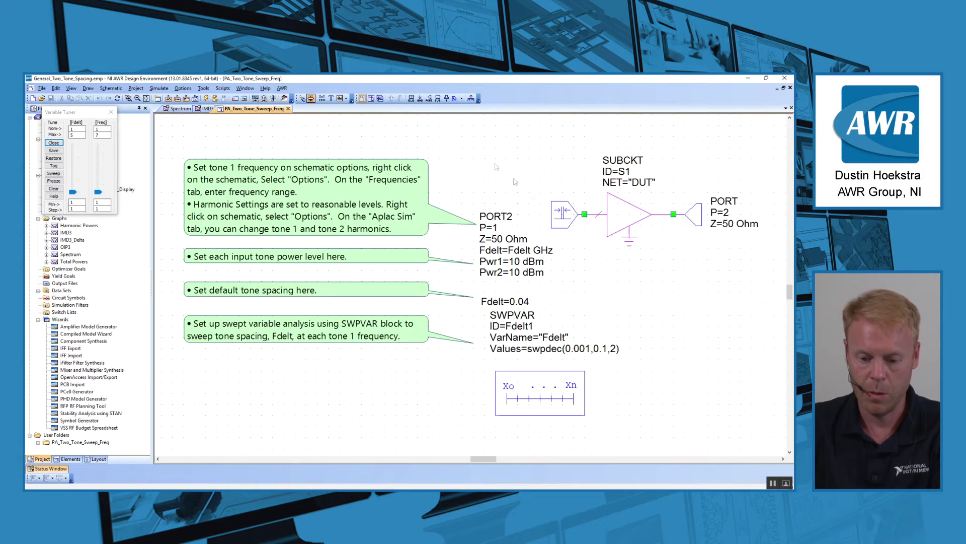
right_click(456, 159)
left_click(475, 181)
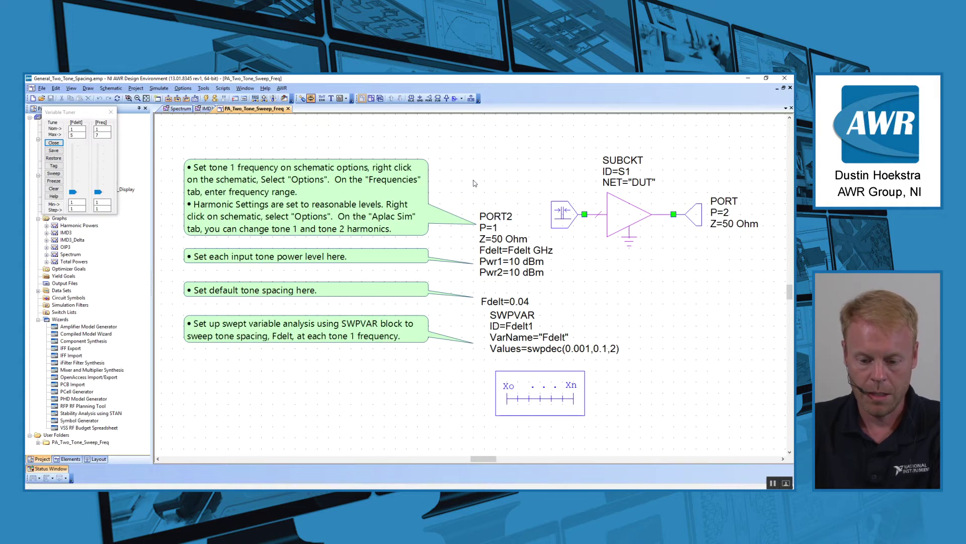
left_click(204, 109)
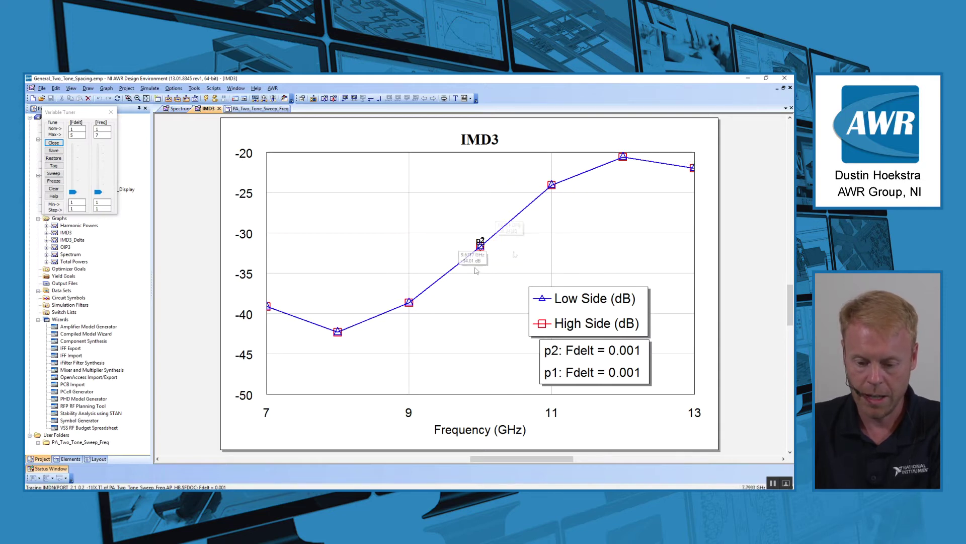
- On the Spectrum graph, tune Fdelt up to 0.1 and shift the tone 1 frequency upward
left_click(180, 108)
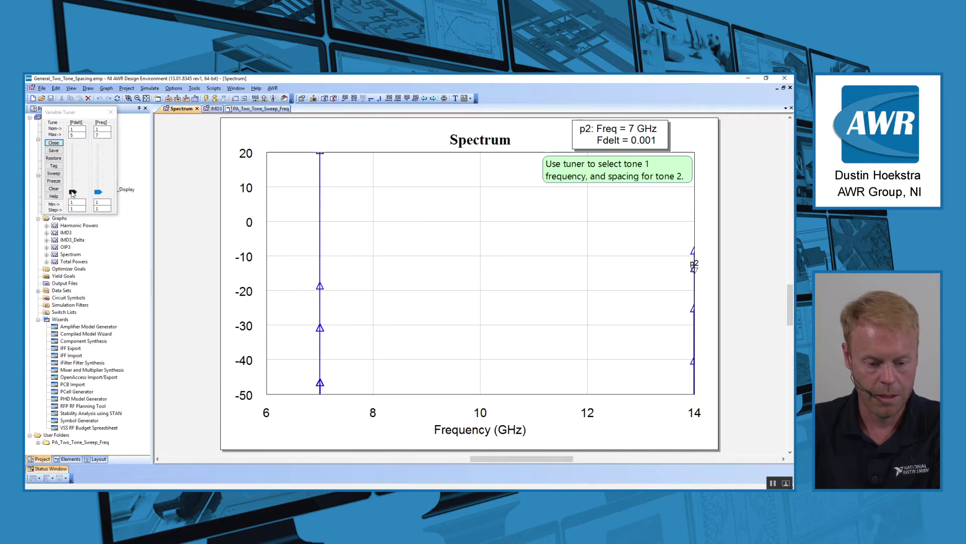
left_click(72, 192)
left_click_drag(72, 192, 78, 129)
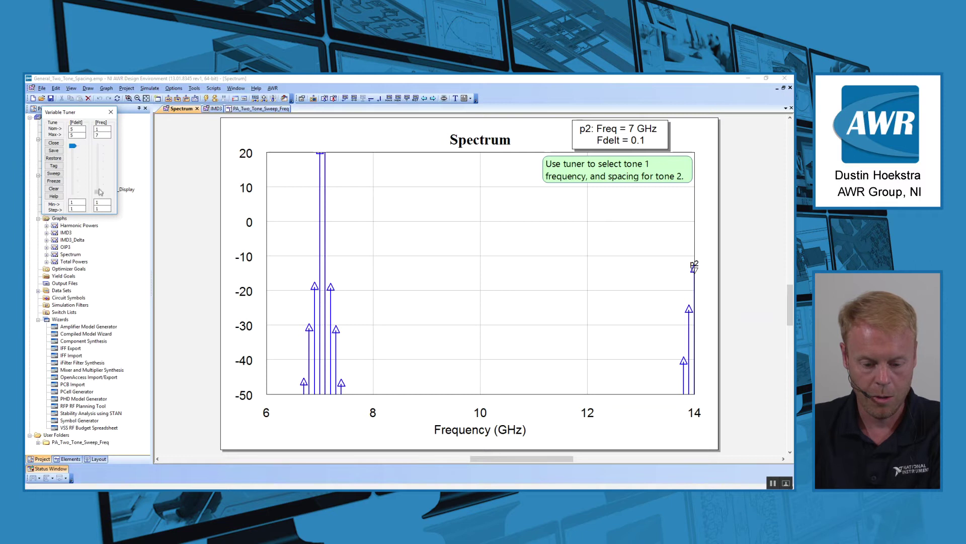
mouse_move(99, 192)
left_mouse_down()
mouse_move(104, 156)
mouse_move(101, 184)
left_mouse_up()
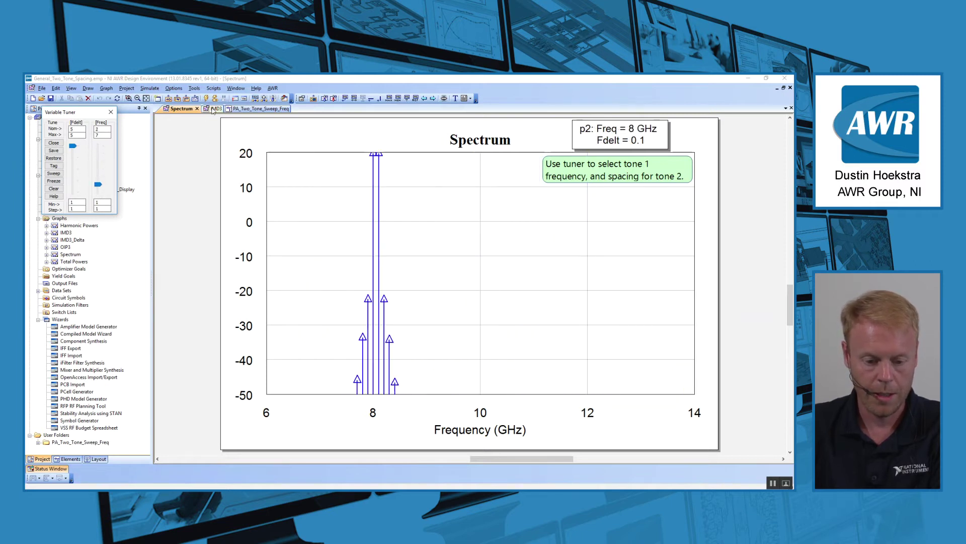
- On the IMD3 graph, sweep tone 1 frequency, reduce Fdelt, then return to Chrome
left_click(214, 109)
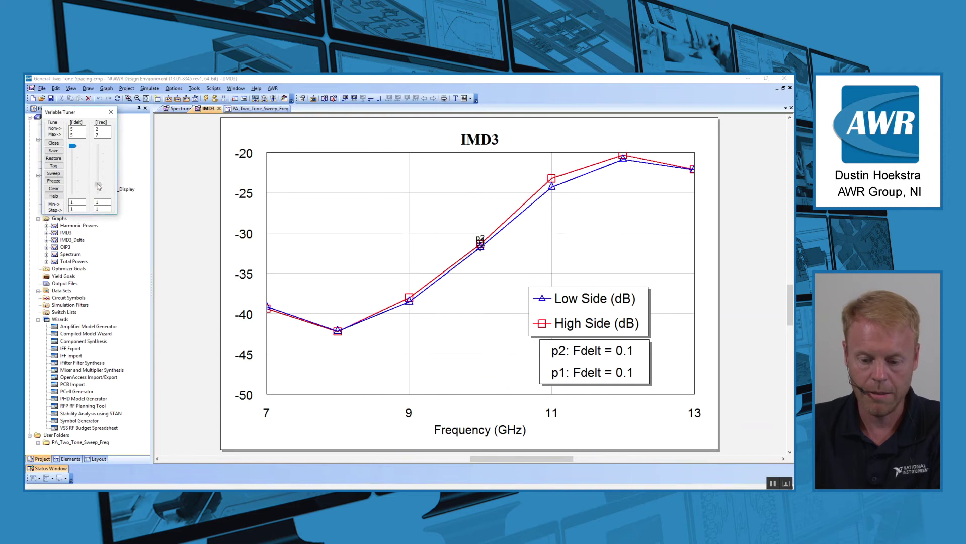
mouse_move(98, 187)
left_mouse_down()
mouse_move(102, 149)
mouse_move(105, 189)
left_mouse_up()
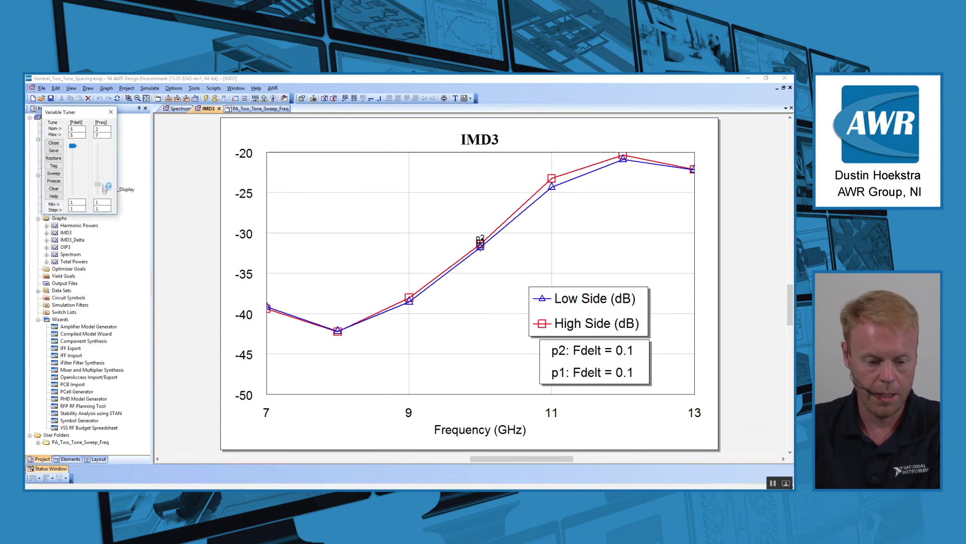
mouse_move(74, 146)
left_mouse_down()
mouse_move(83, 177)
mouse_move(74, 146)
left_mouse_up()
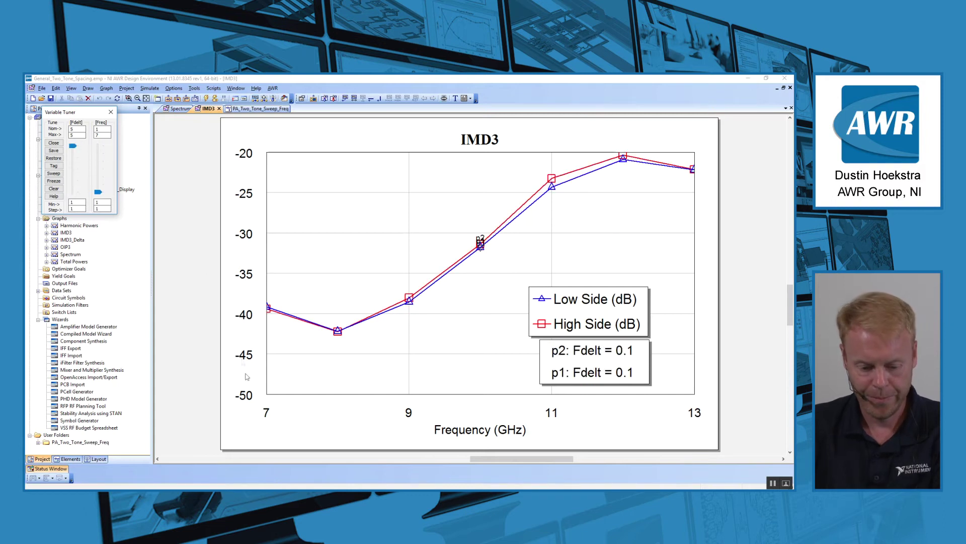
key("alt+Tab")
- Scroll to the bottom of the page and reveal the VSS output files demo steps
scroll(354, 372, "down", 3)
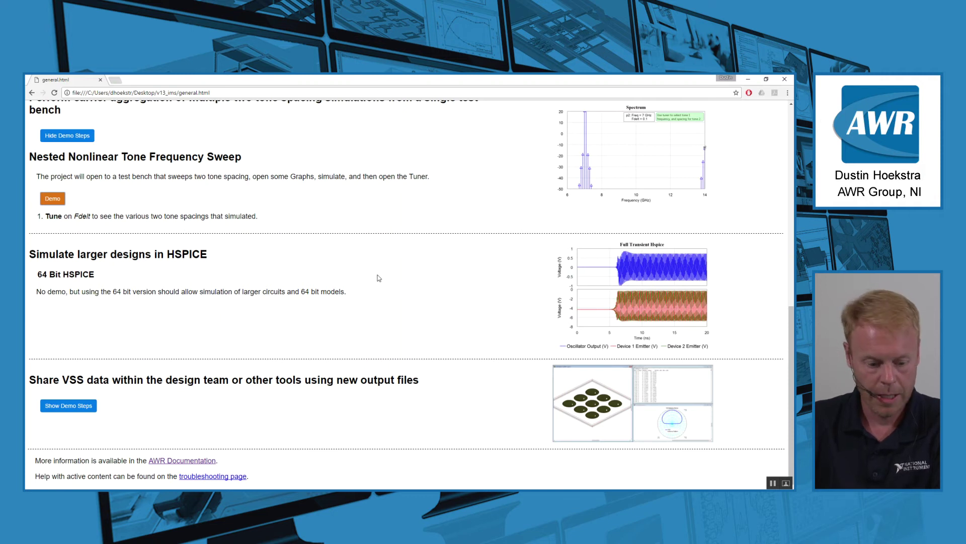
left_click(83, 411)
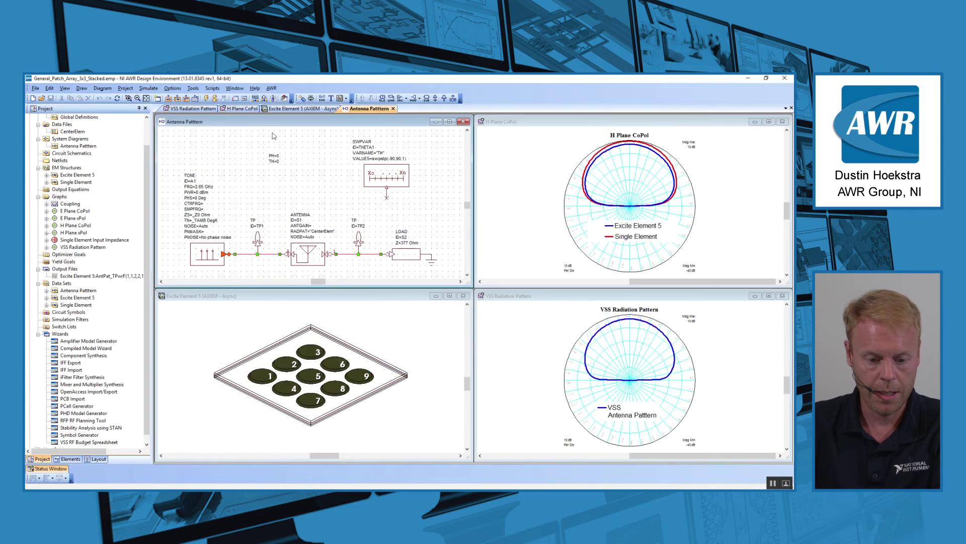
- Simulate the 3x3 patch array project and inspect its ANTENNA element
left_click(206, 99)
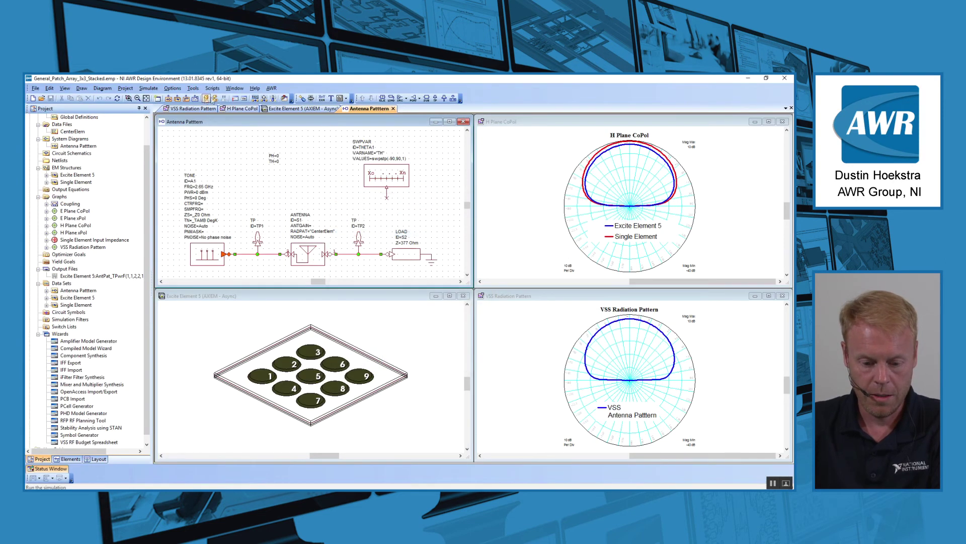
left_click(299, 256)
left_click(275, 186)
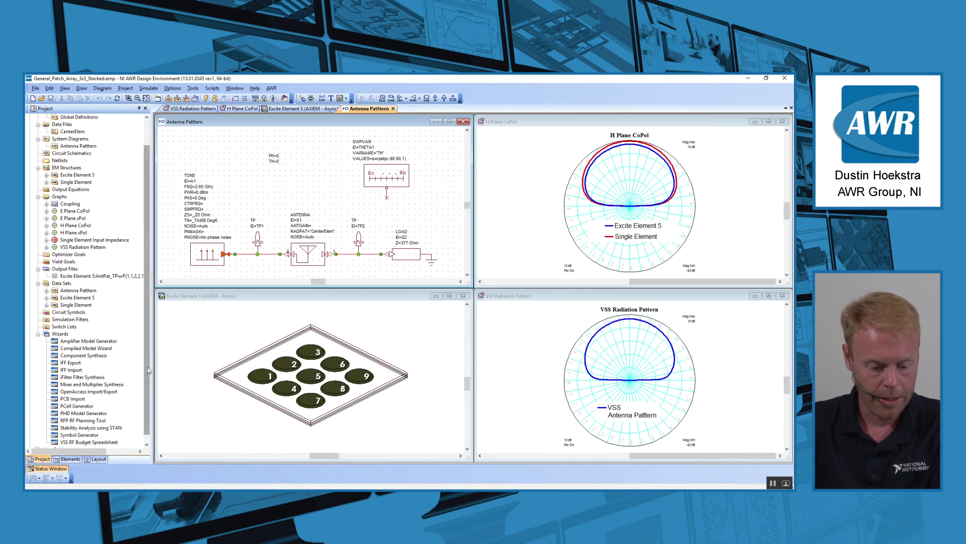
- Collapse Wizards, review the antenna pattern output file settings, then return to Chrome
scroll(149, 370, "down", 1)
left_click(37, 327)
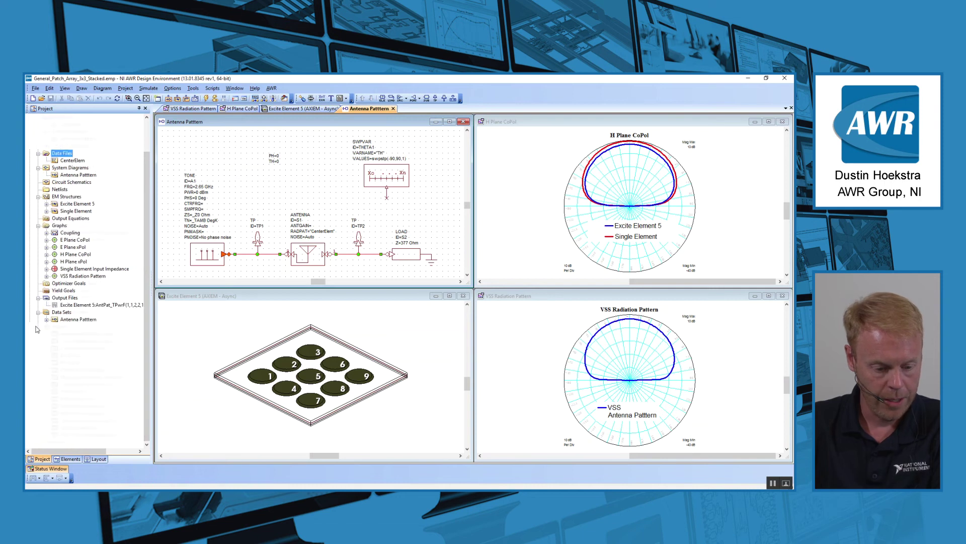
double_click(78, 305)
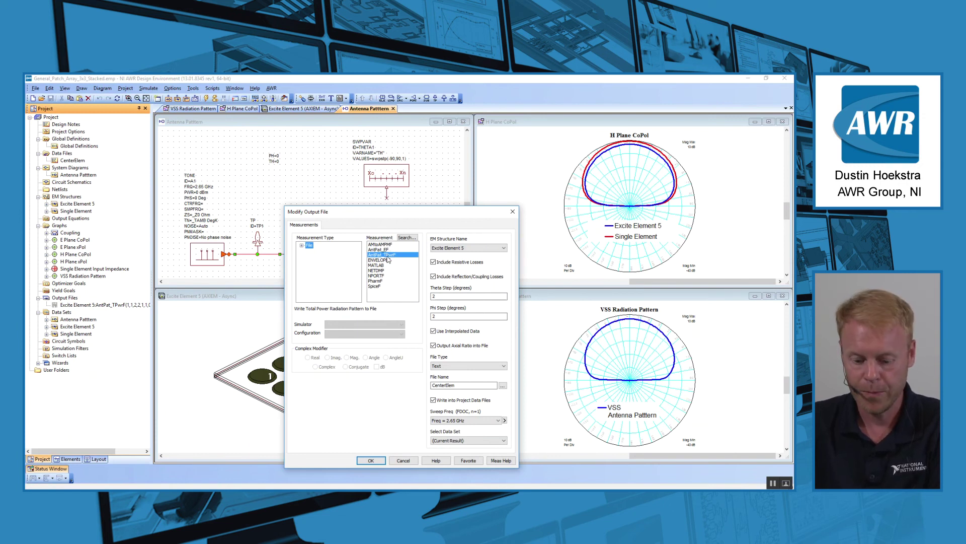
left_click(404, 459)
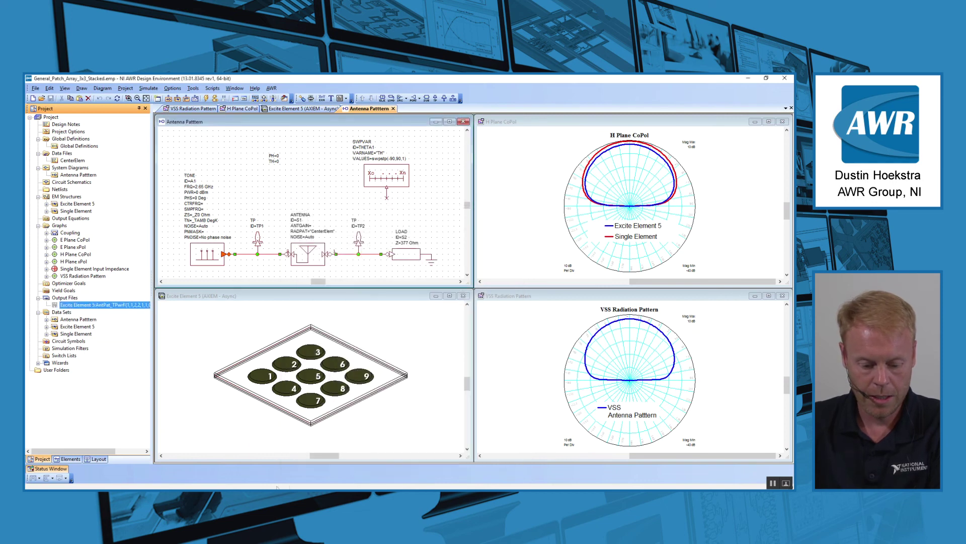
key("alt+Tab")
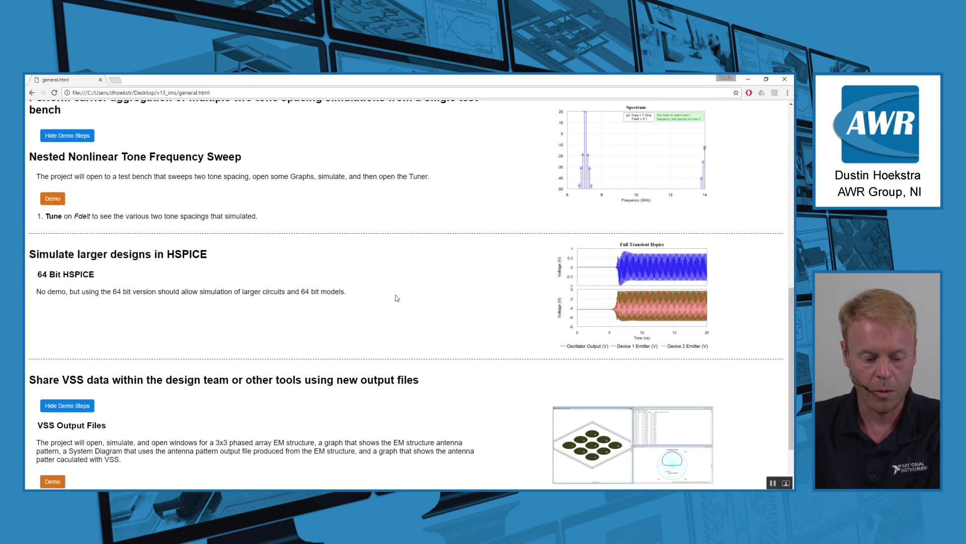
- Scroll the General page back up and go back to the demo playground index
scroll(380, 300, "down", 1)
scroll(376, 296, "up", 20)
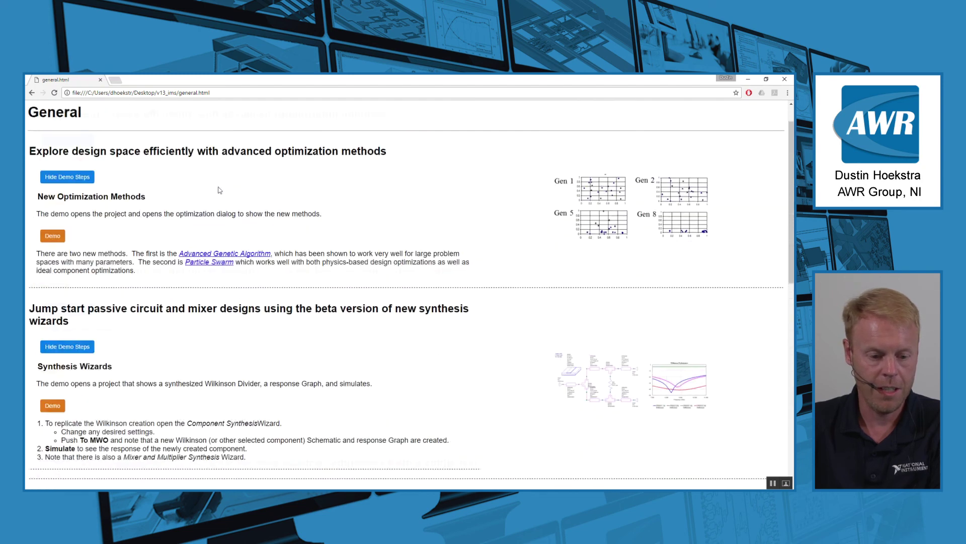
left_click(32, 92)
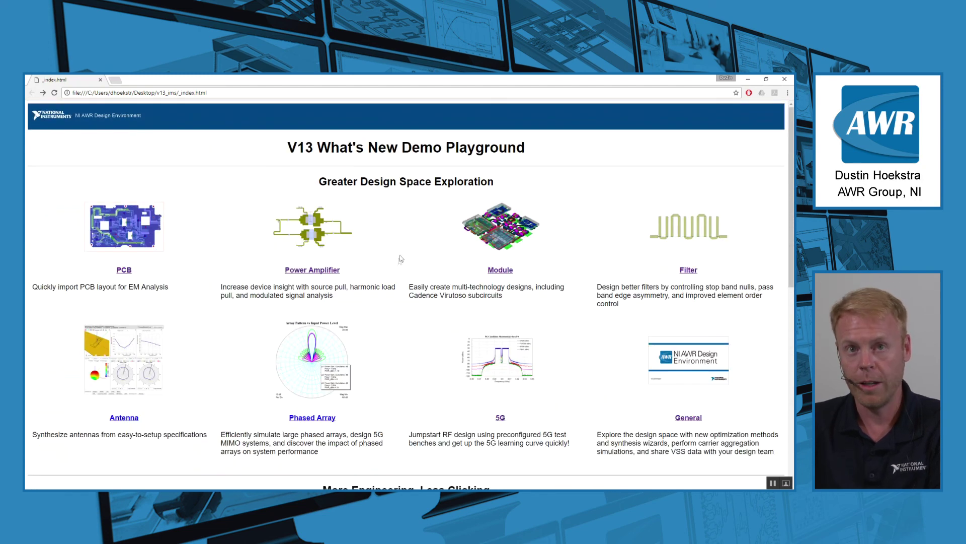